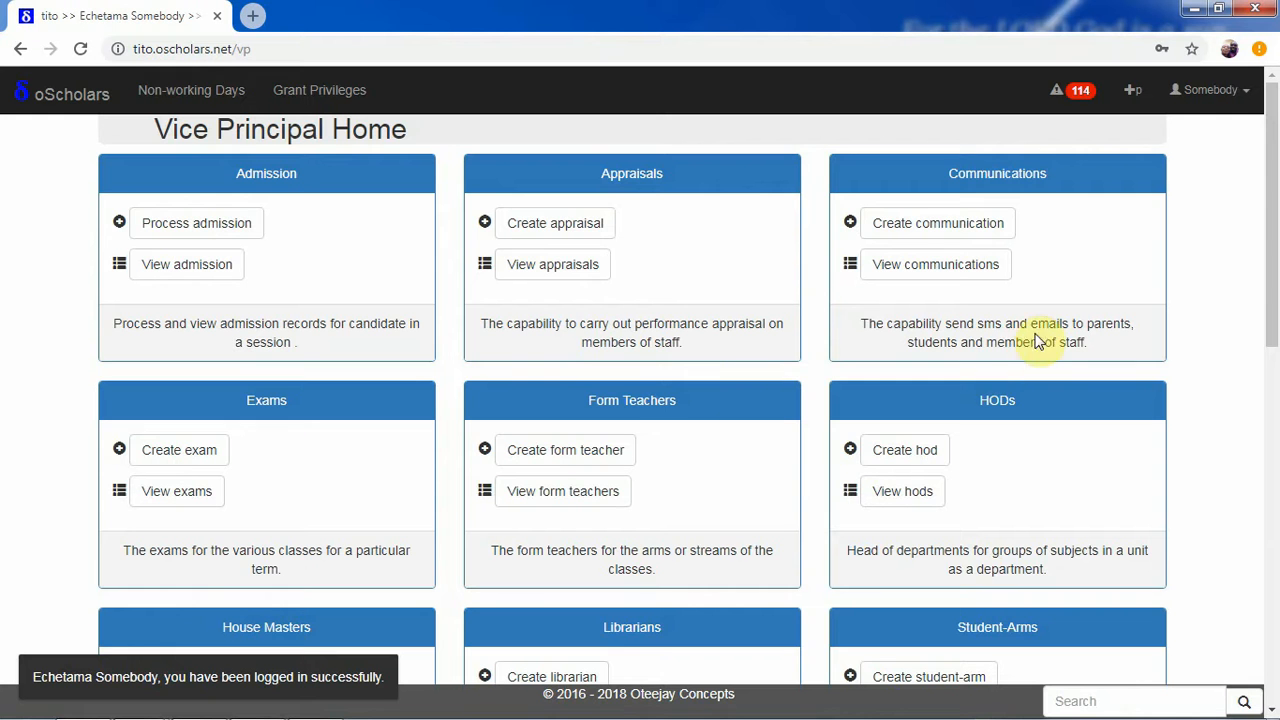
# Scroll down the Vice Principal home page until the Term-Arms card is visible
pyautogui.scroll(-2, 1272, 410)
pyautogui.moveTo(1272, 418); pyautogui.dragTo(1268, 563)
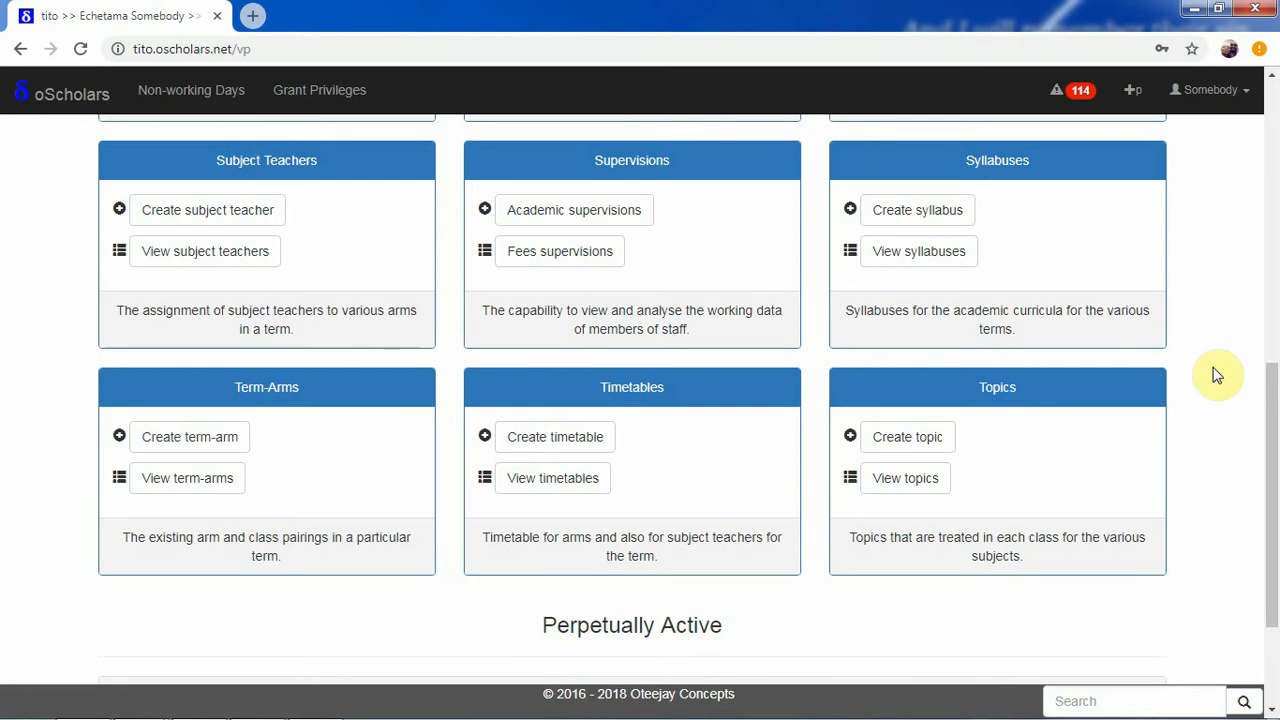
# Review the 2014/2015 term links under Previously, then start a new 2014/2015 Third Term term-arm
pyautogui.moveTo(1275, 437); pyautogui.dragTo(1273, 528)
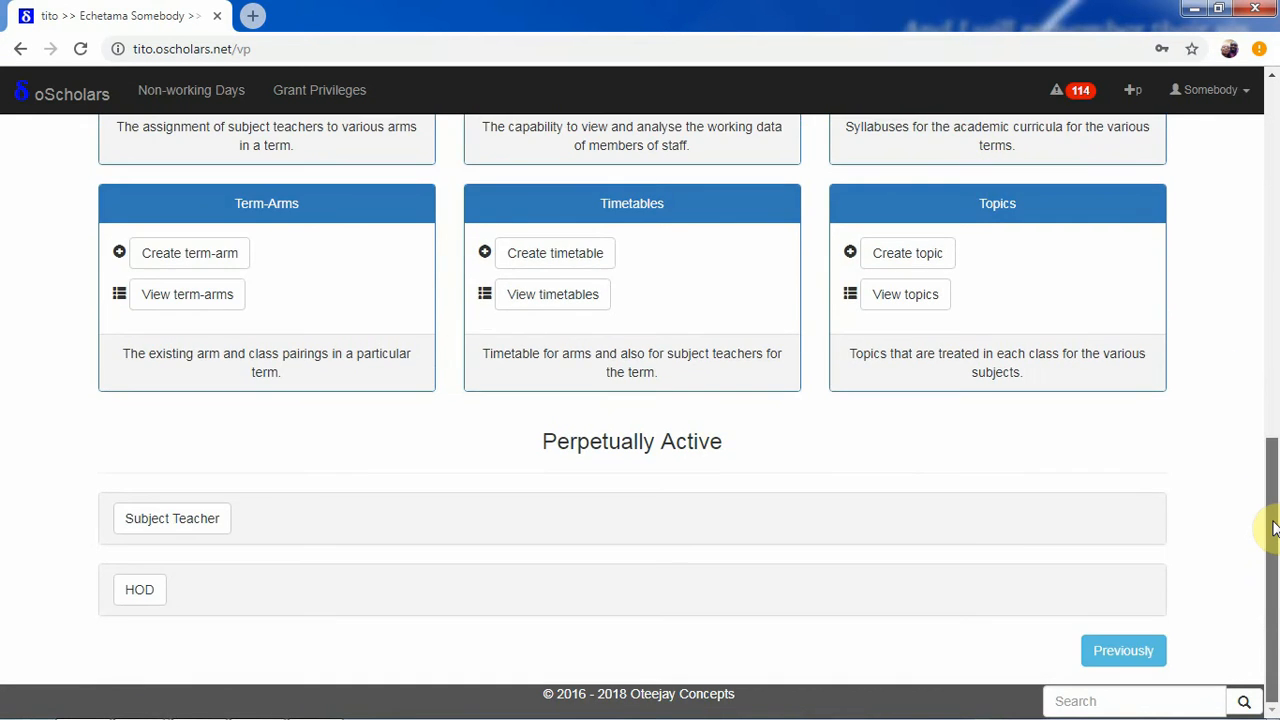
pyautogui.click(1130, 650)
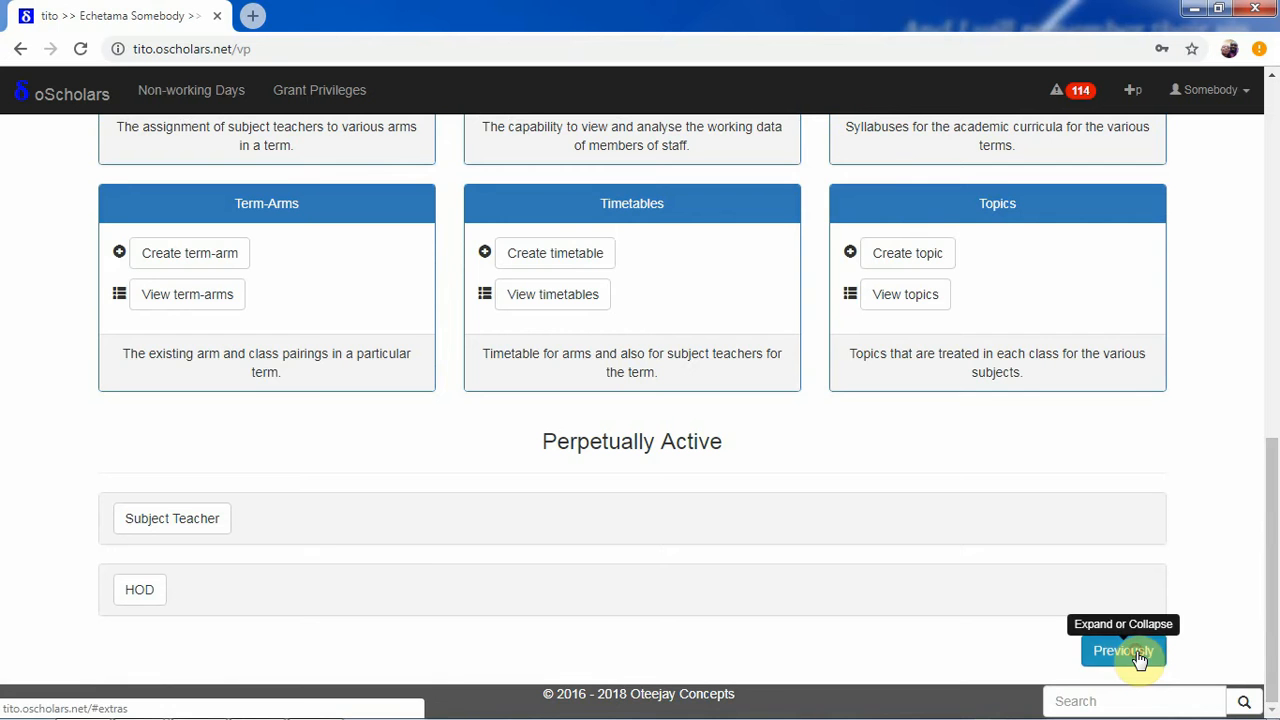
pyautogui.scroll(-4, 1268, 630)
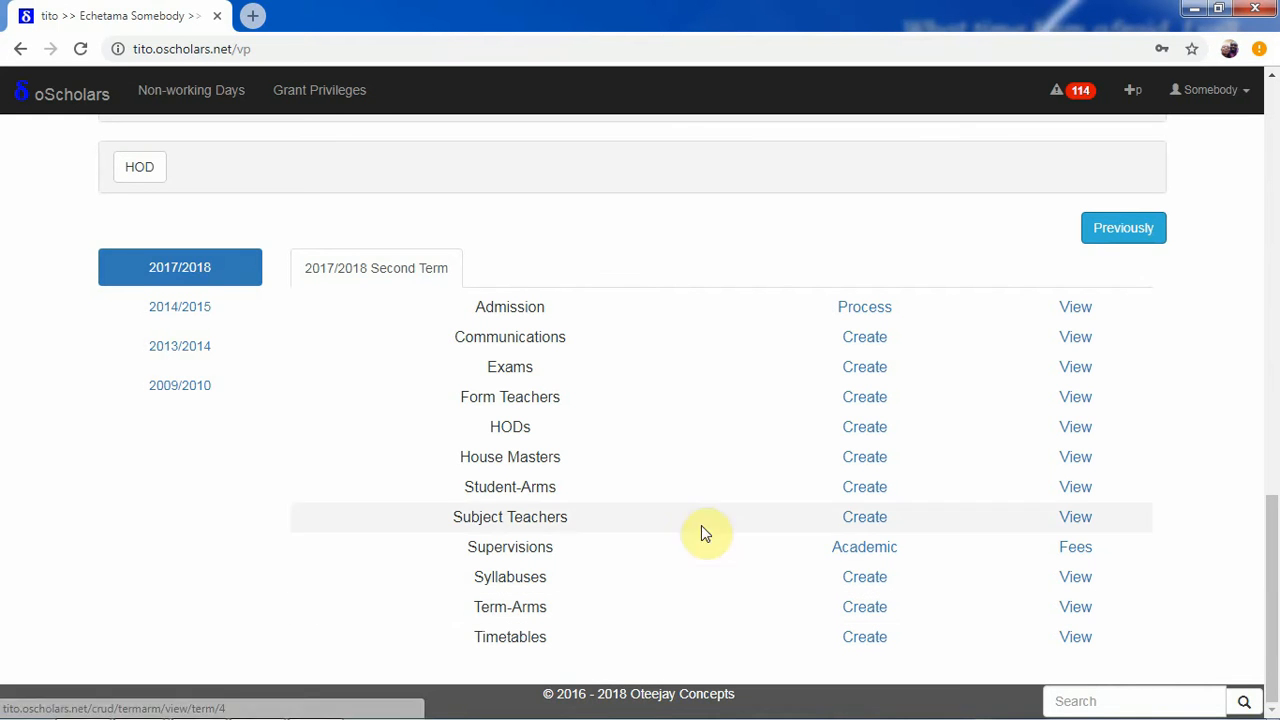
pyautogui.click(197, 319)
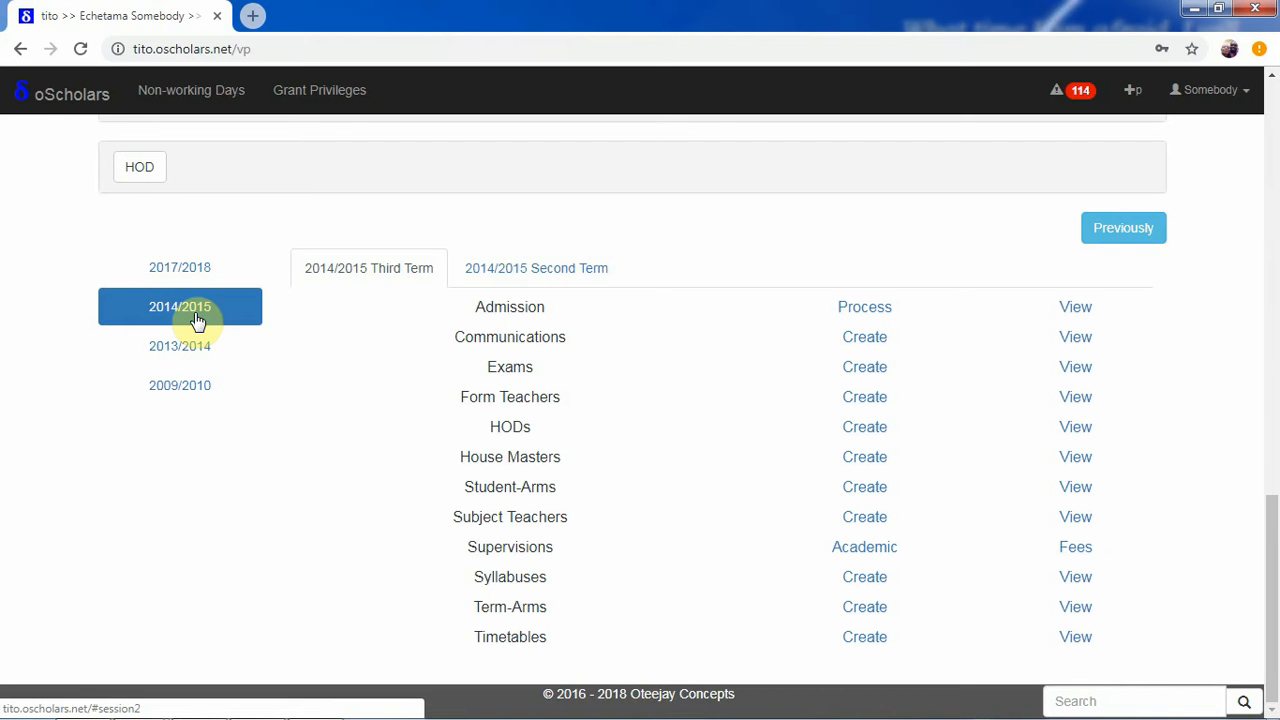
pyautogui.click(528, 277)
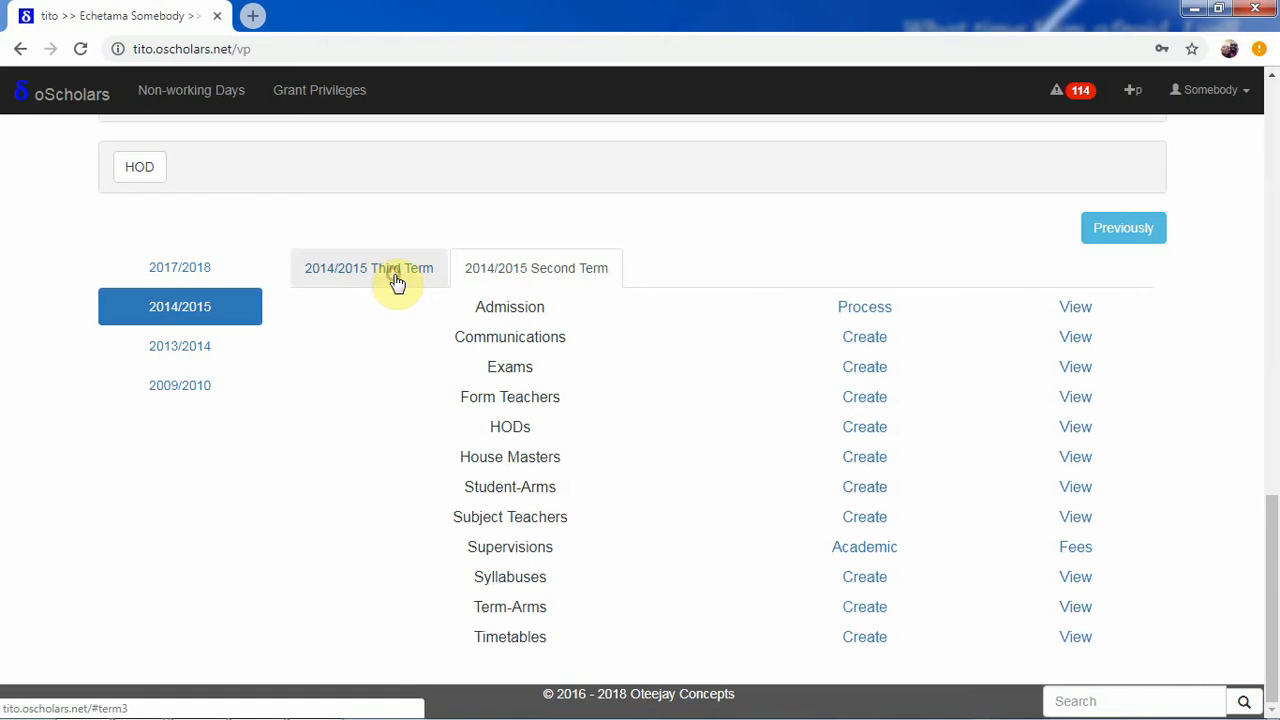
pyautogui.click(1104, 240)
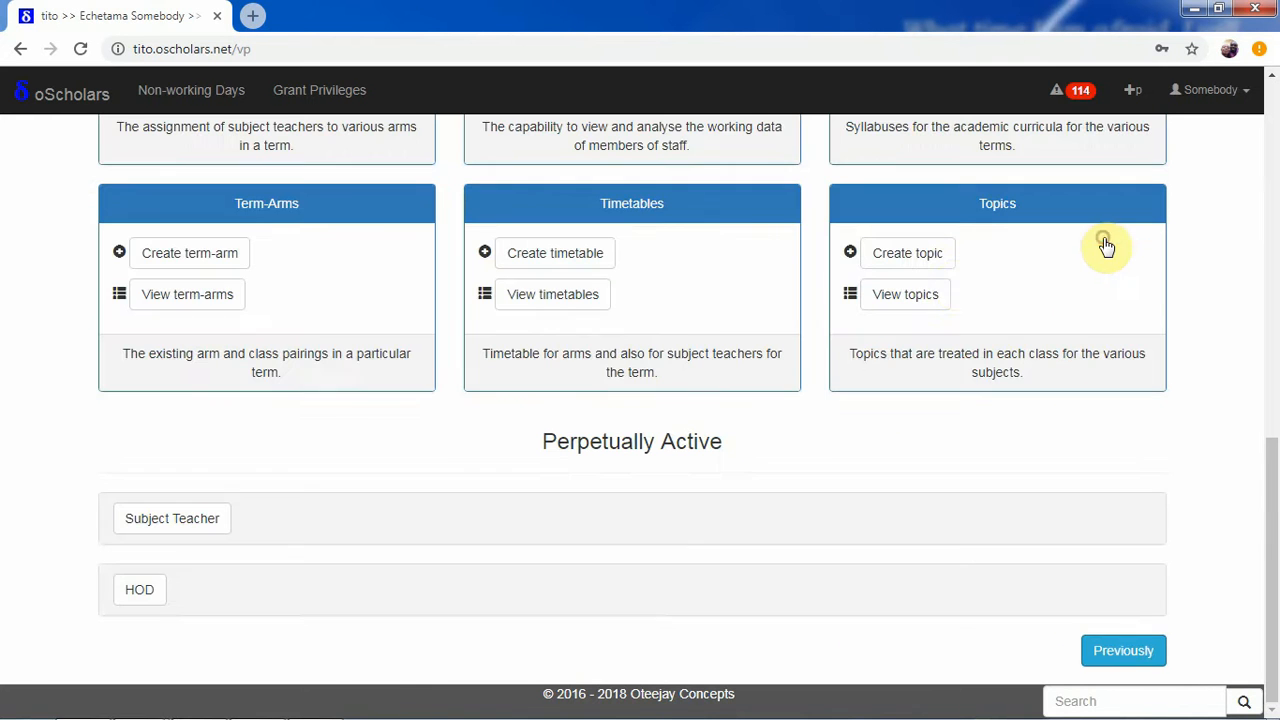
pyautogui.click(208, 264)
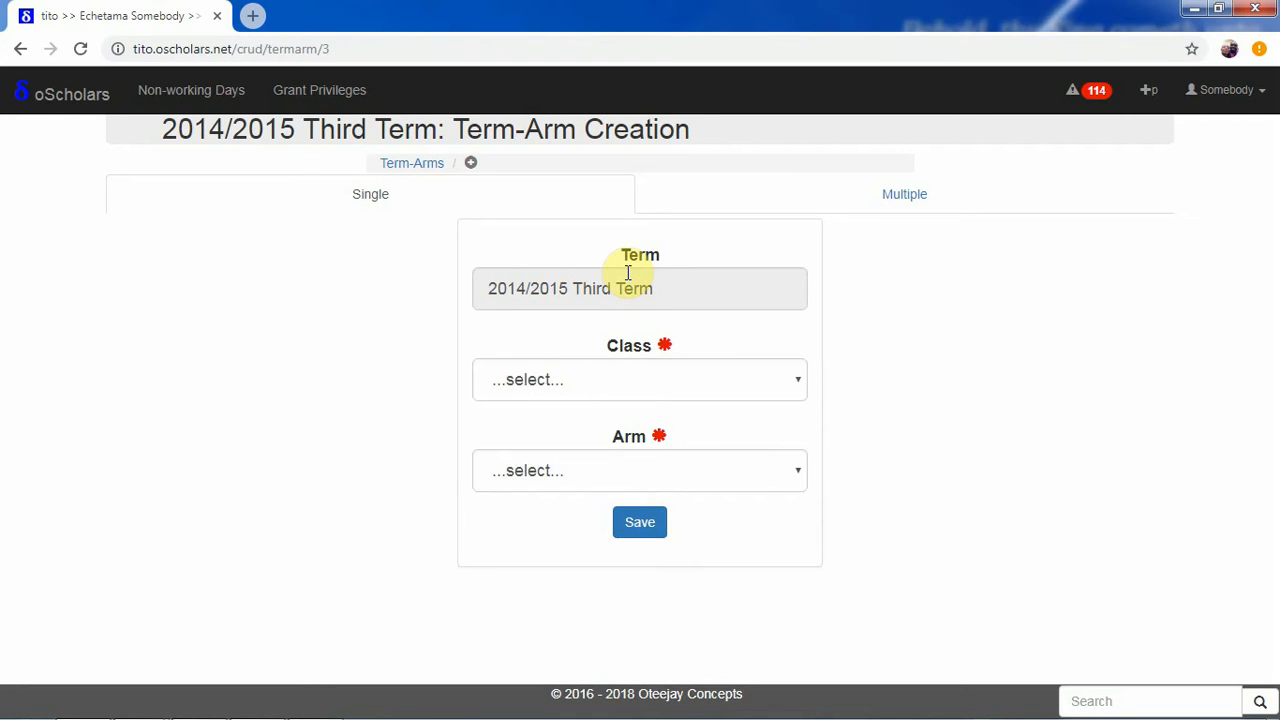
# Create a single 2014/2015 Third Term term-arm for class SSS 3, arm X, and save it
pyautogui.click(551, 377)
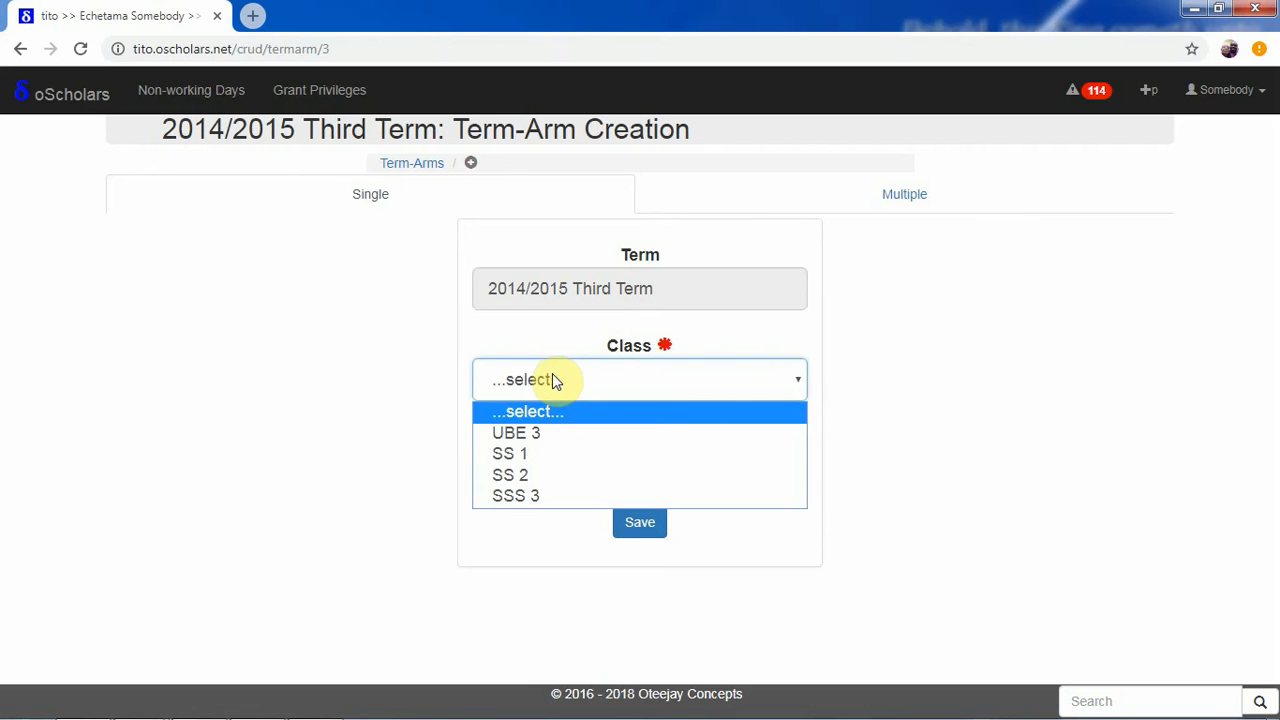
pyautogui.click(534, 497)
pyautogui.click(545, 475)
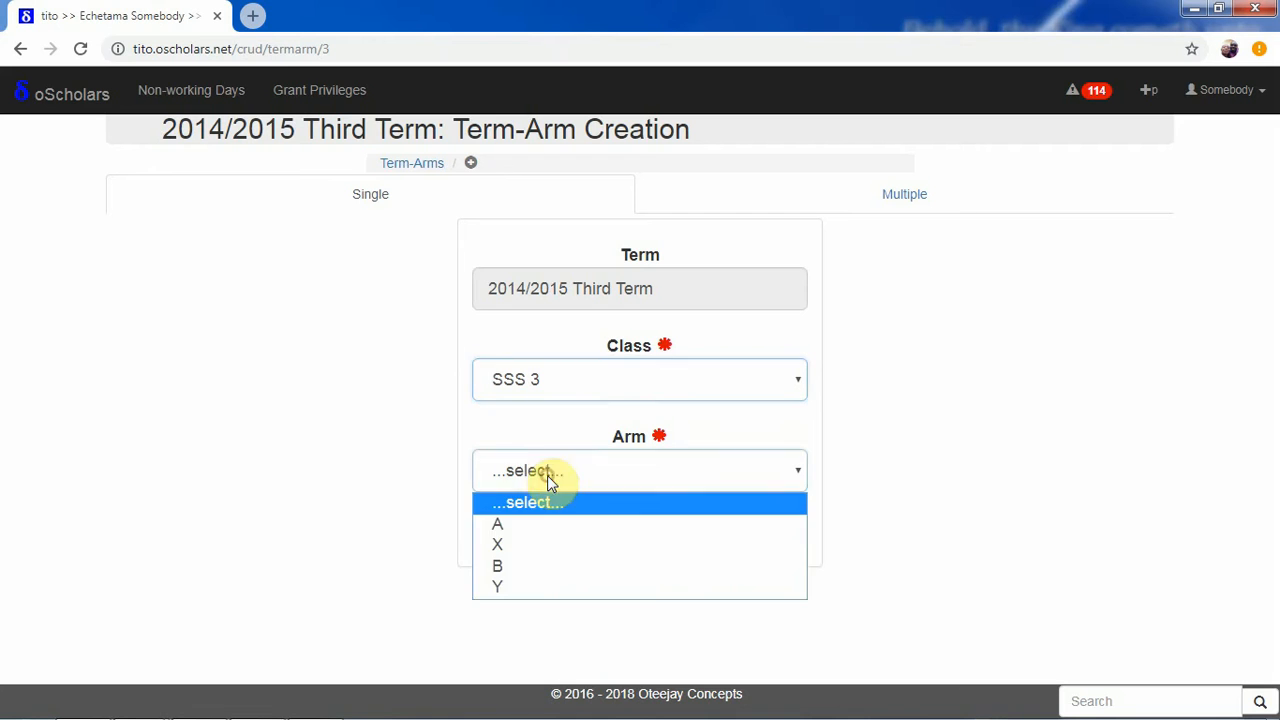
pyautogui.click(530, 548)
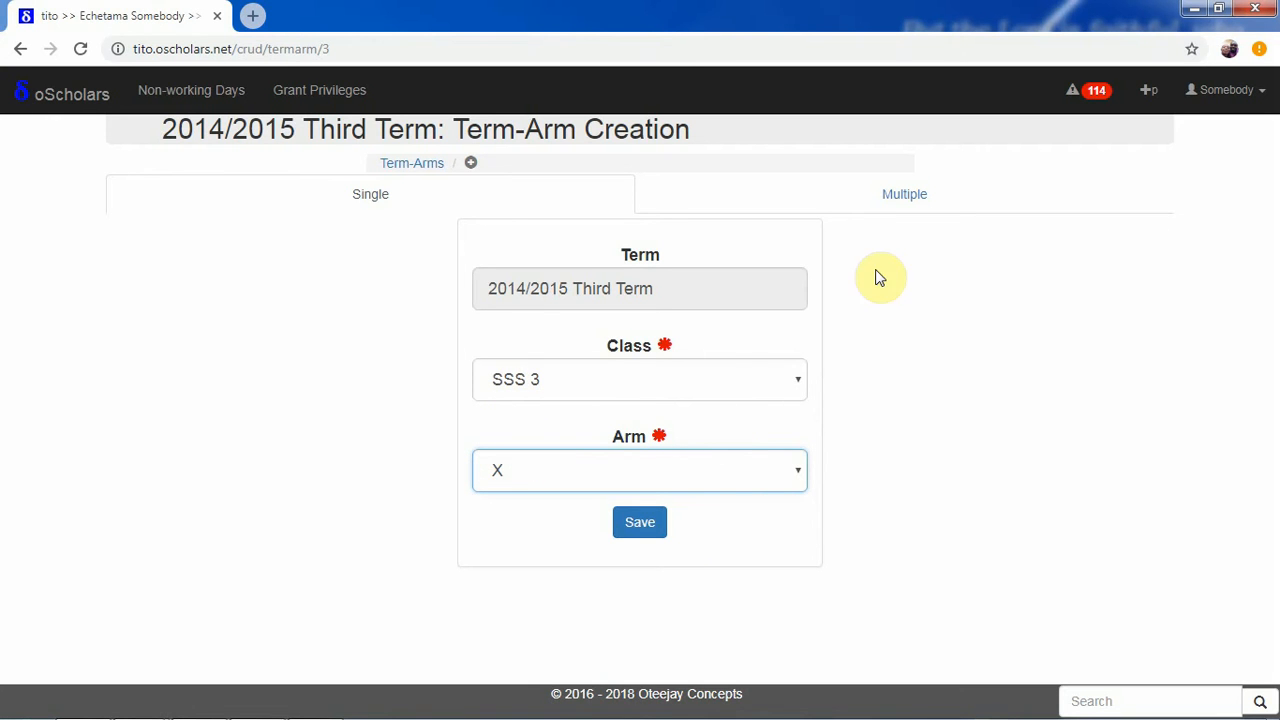
pyautogui.click(655, 528)
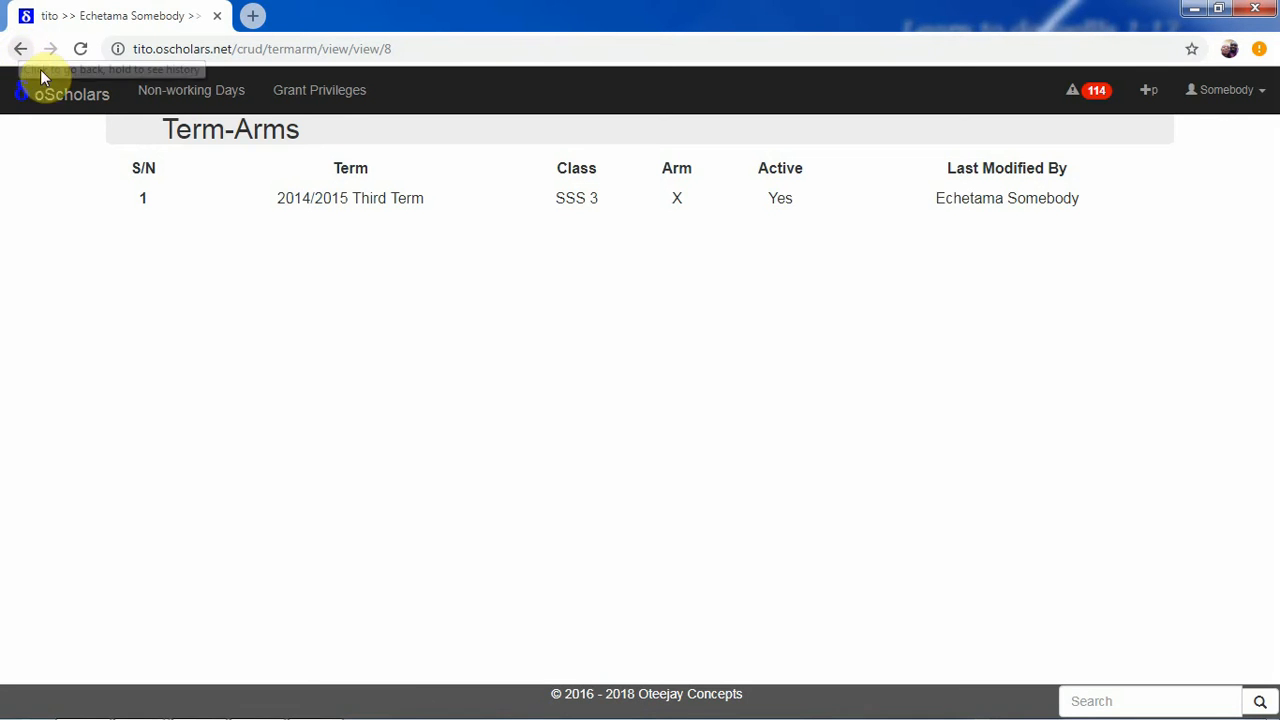
# Go back from the saved SSS 3 arm X record to the Term-Arm Creation form
pyautogui.click(18, 50)
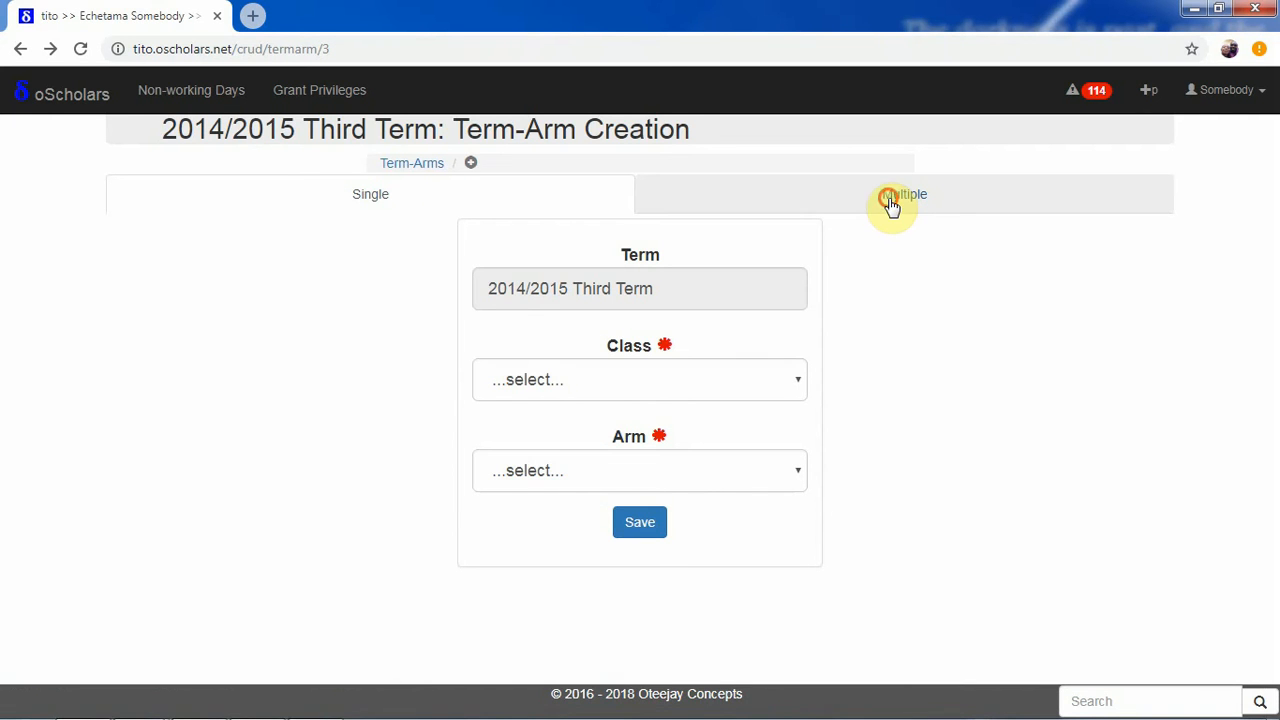
# Switch the Term-Arm Creation form to Multiple mode offering arms A, X, B and Y
pyautogui.click(890, 205)
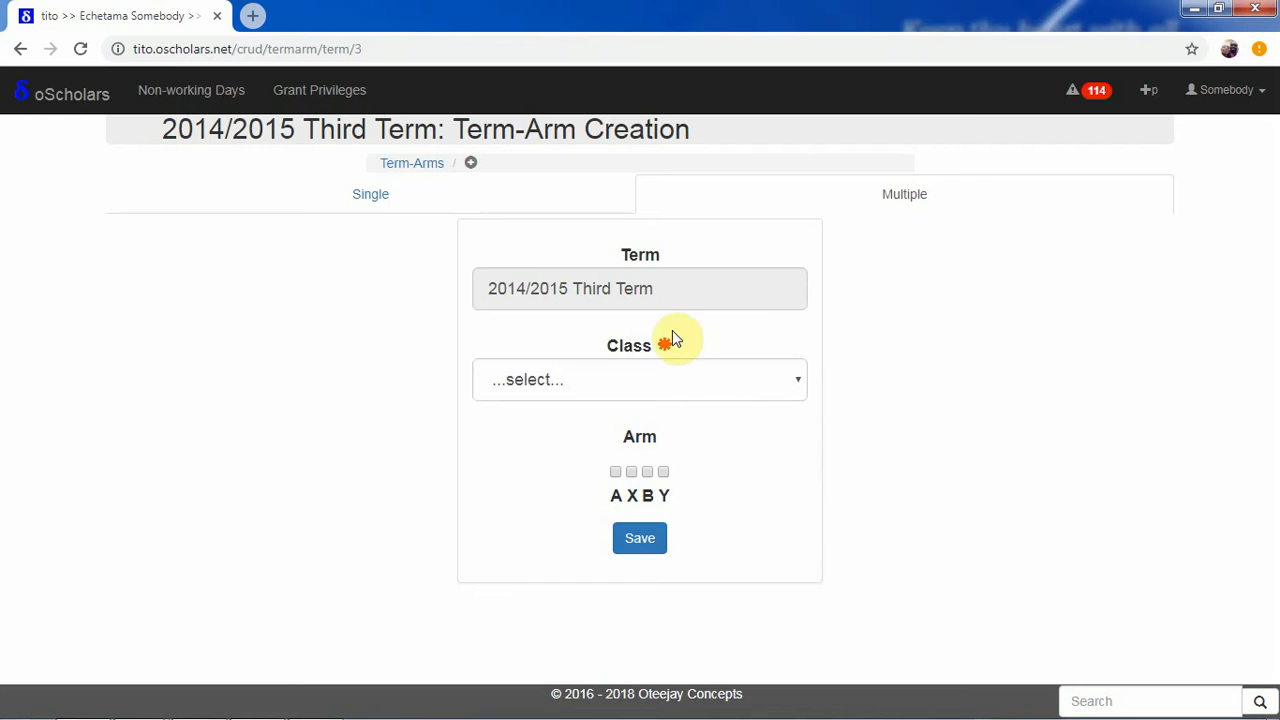
# Create SSS 3 term-arms for arms B and Y together and return to the term-arms list
pyautogui.click(637, 374)
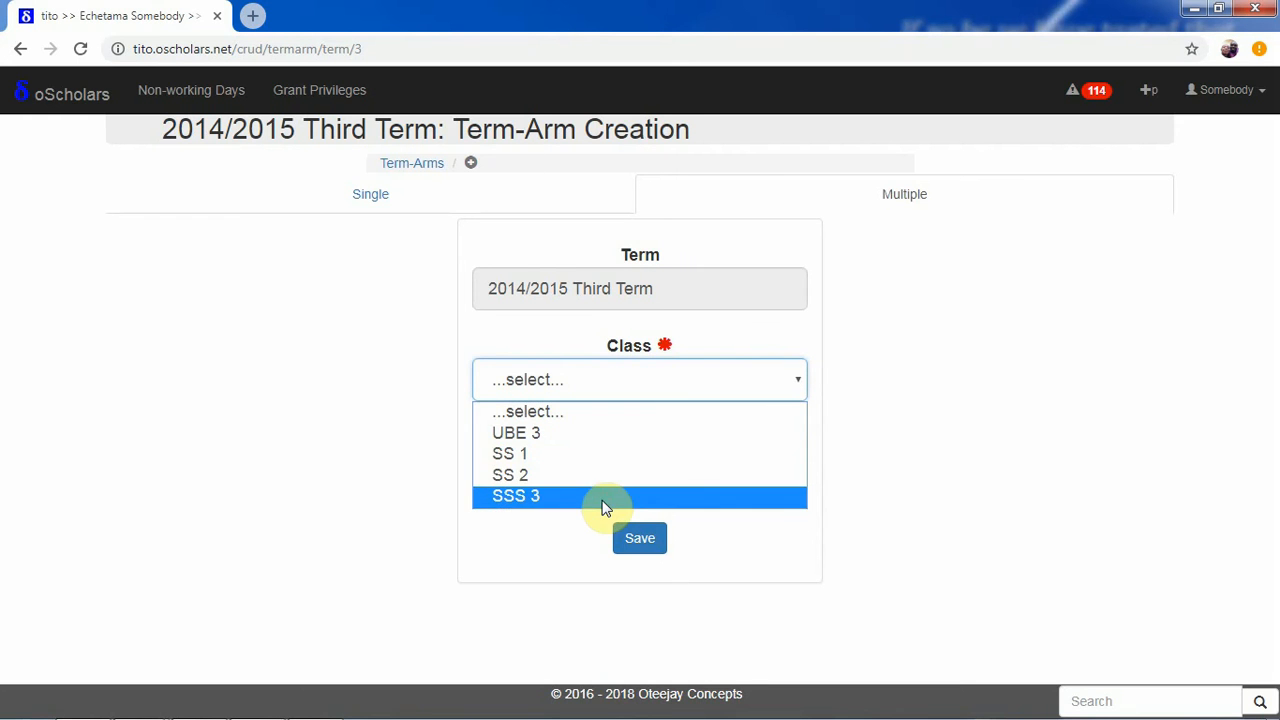
pyautogui.click(603, 497)
pyautogui.click(648, 494)
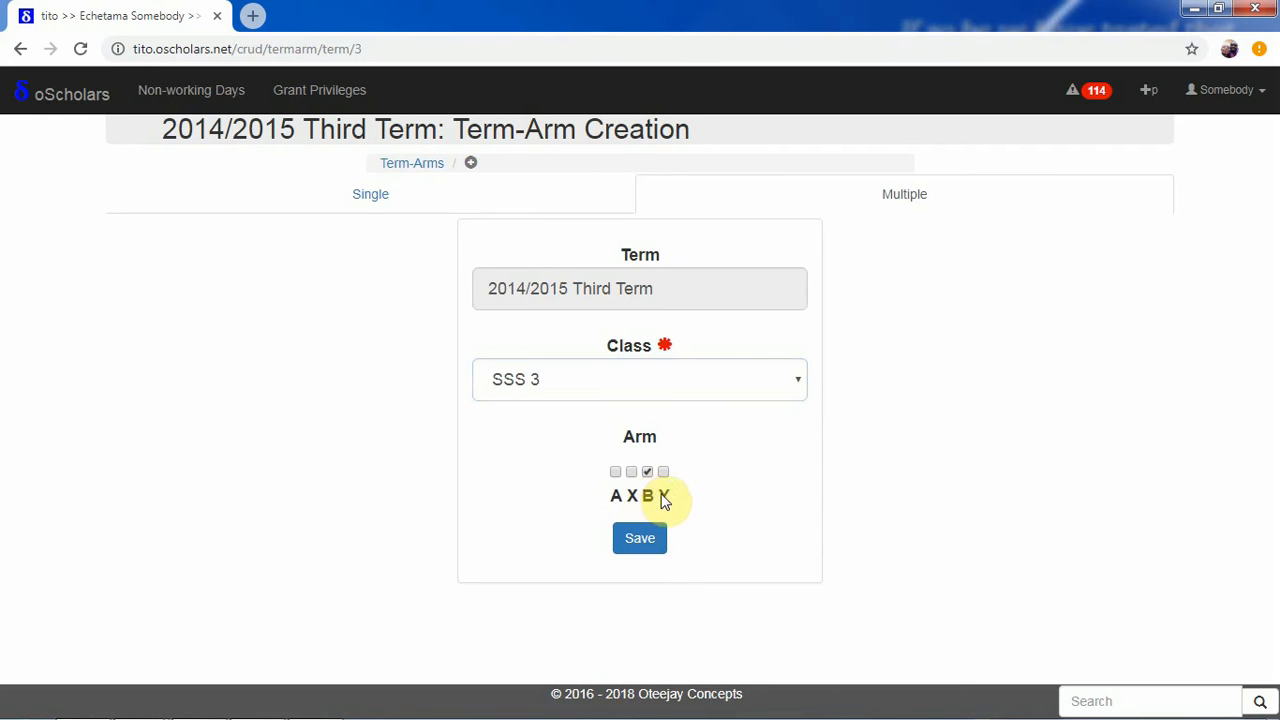
pyautogui.click(662, 495)
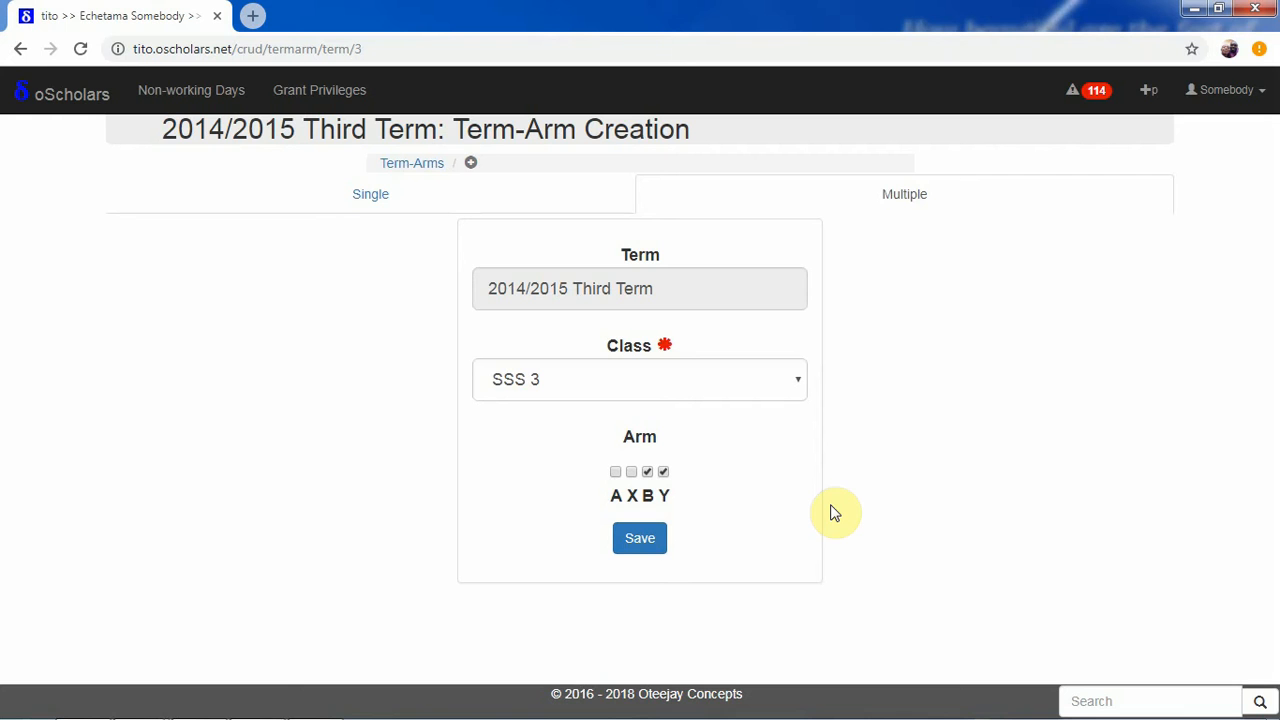
pyautogui.click(401, 168)
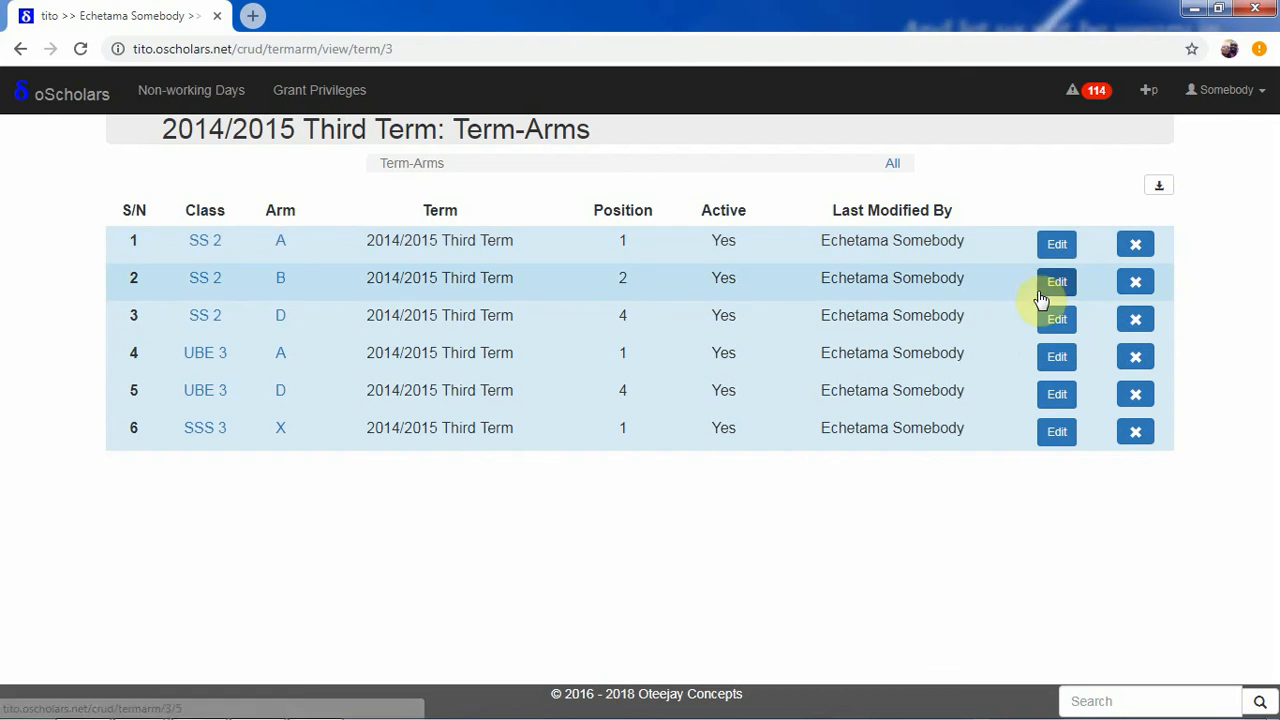
# Edit the SSS 3 term-arm, changing its arm from X to B, and save
pyautogui.click(1062, 436)
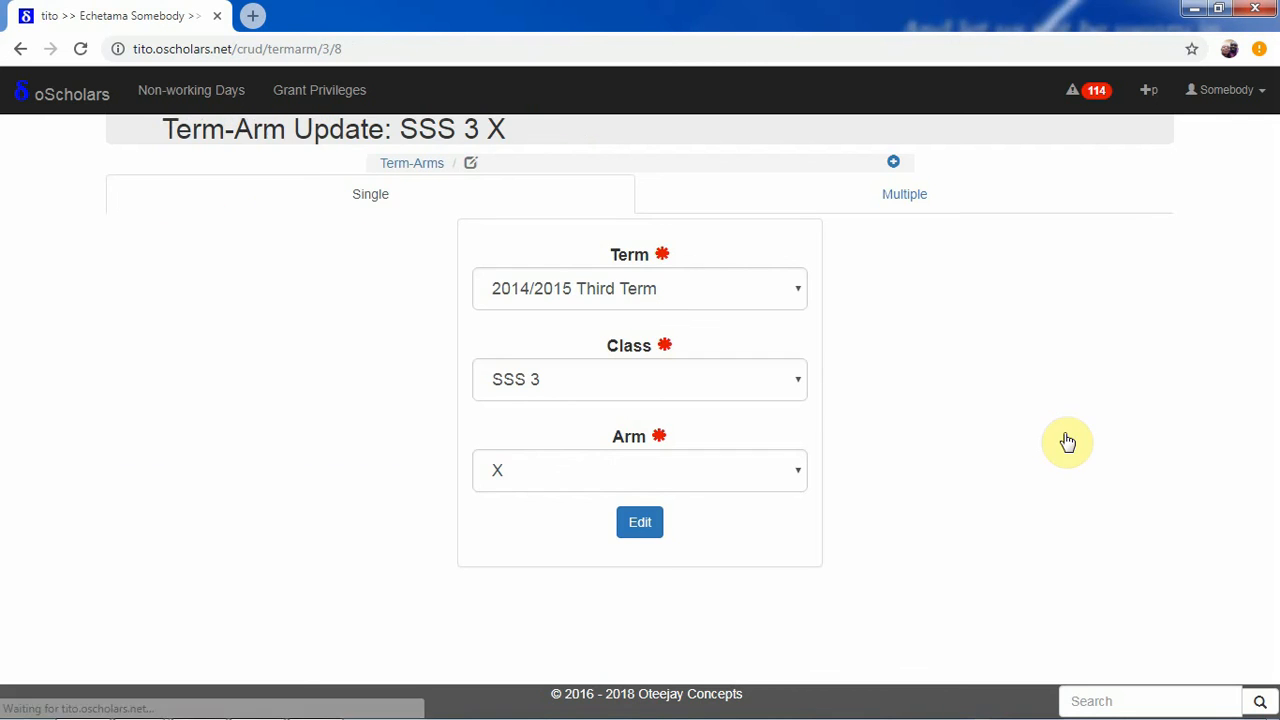
pyautogui.click(642, 470)
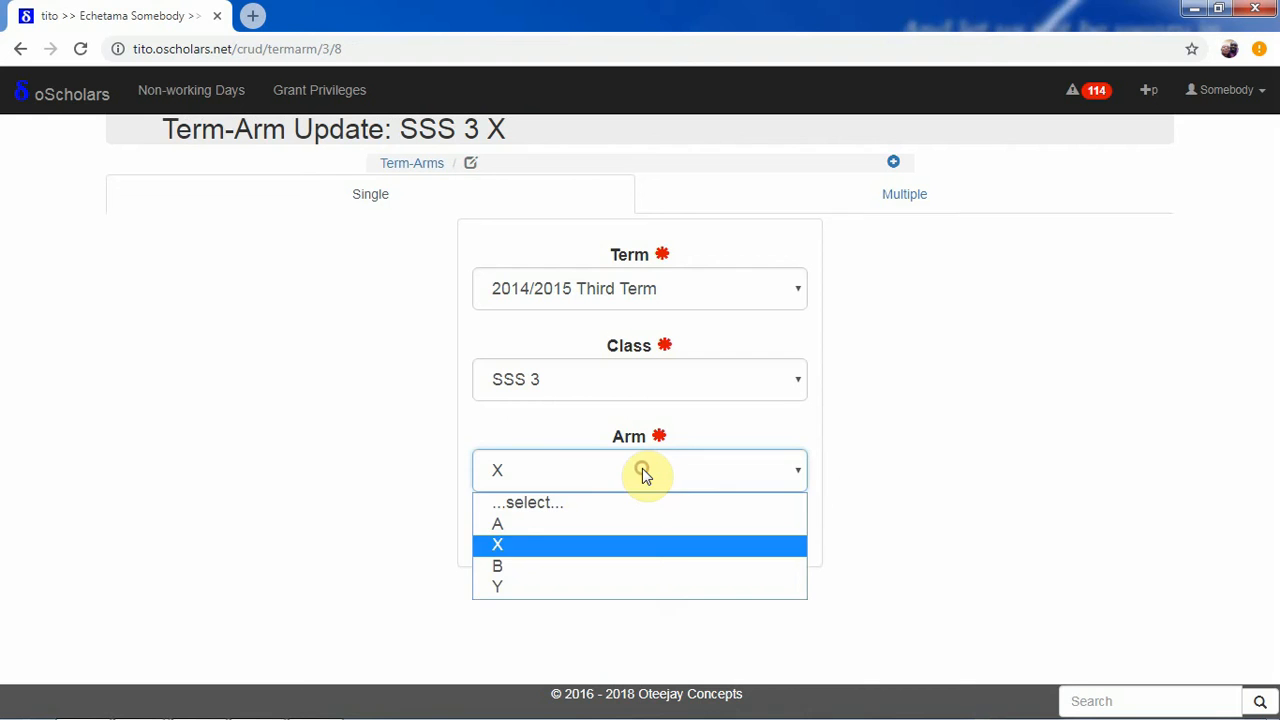
pyautogui.click(600, 566)
pyautogui.click(638, 524)
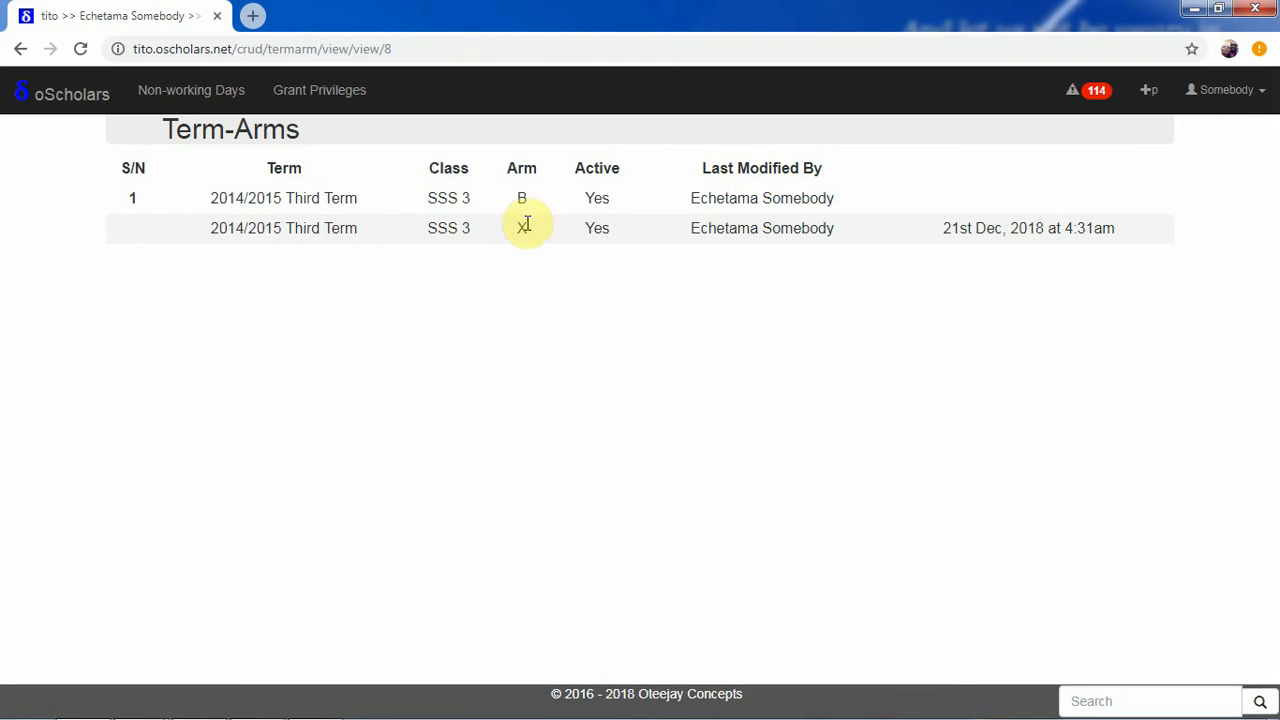
# Return to the home page via the logo and scroll back to the 2014/2015 Third Term term-arms list
pyautogui.click(90, 114)
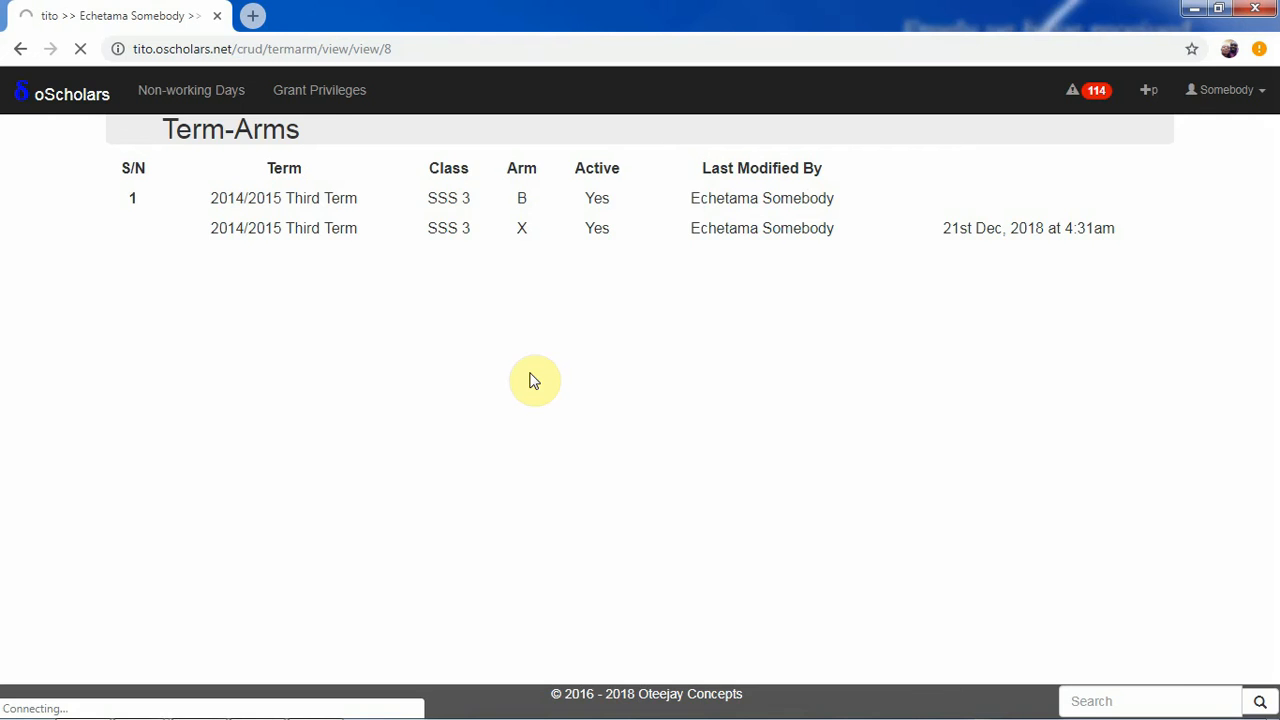
pyautogui.moveTo(1273, 290); pyautogui.dragTo(1273, 306)
pyautogui.moveTo(1273, 306); pyautogui.dragTo(1273, 450)
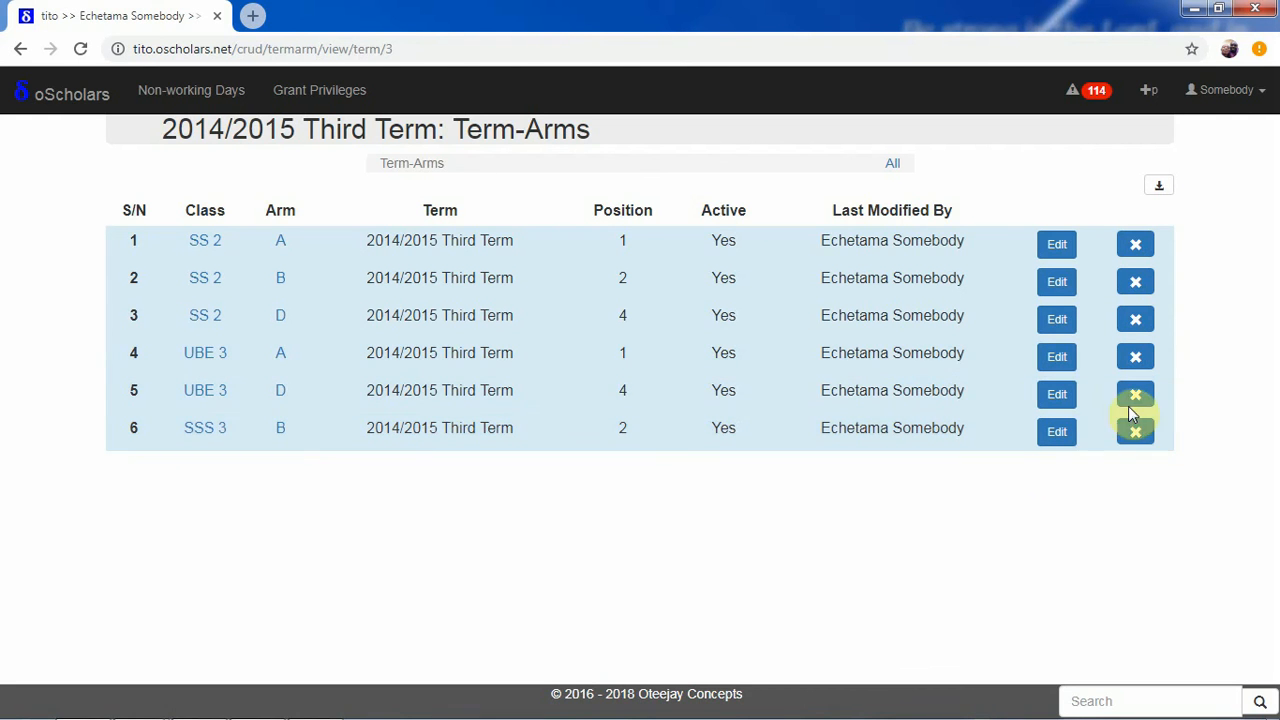
# Deactivate the SSS 3 arm B term-arm and return to the term-arms list
pyautogui.click(1137, 435)
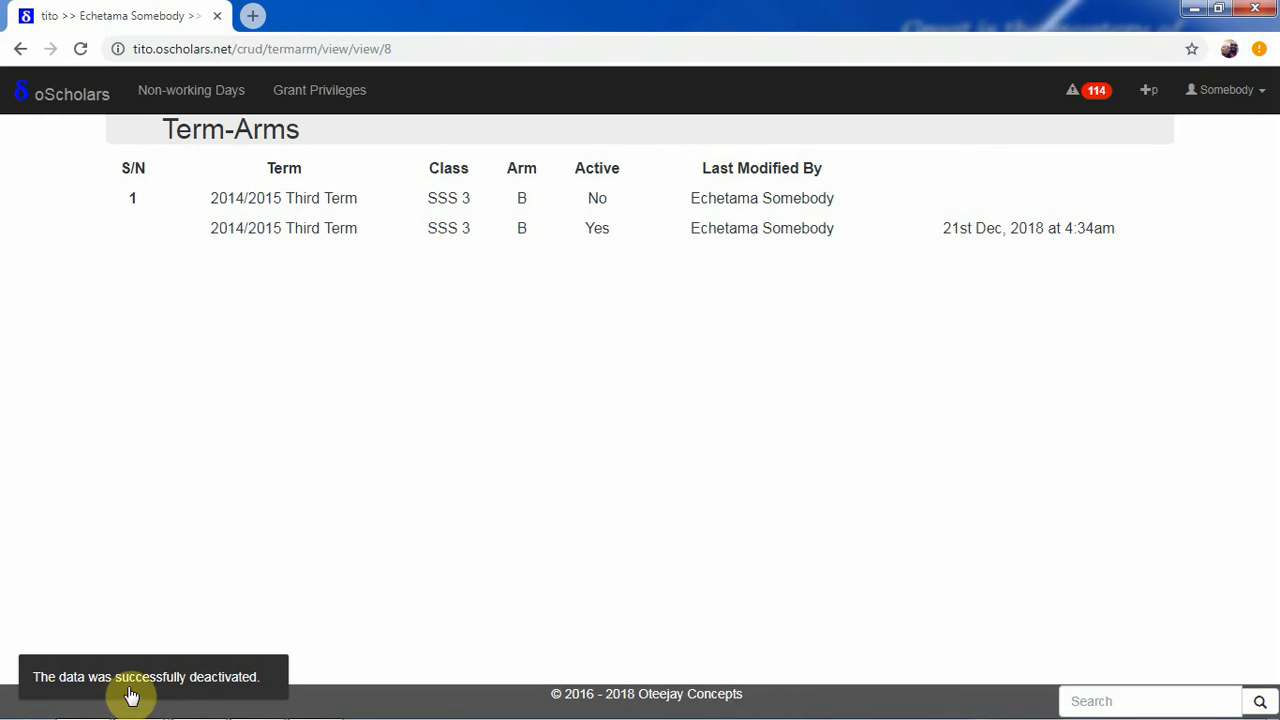
pyautogui.click(22, 55)
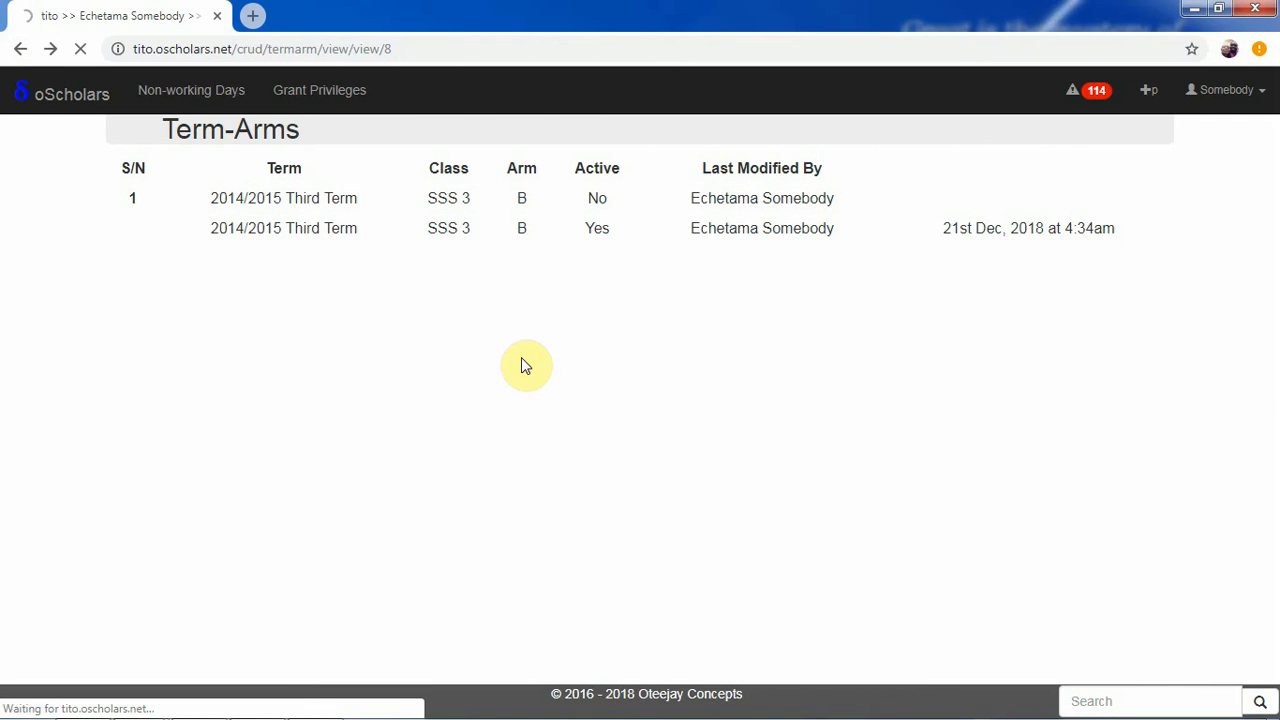